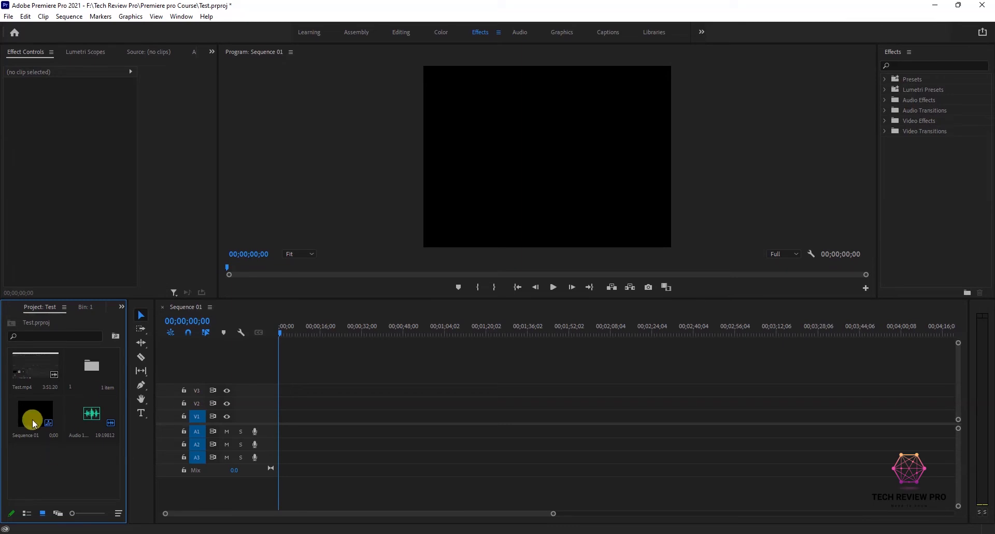
Delete the audio item beside Sequence 01 from the project, including its clip references
left_click(83, 418)
key("Delete")
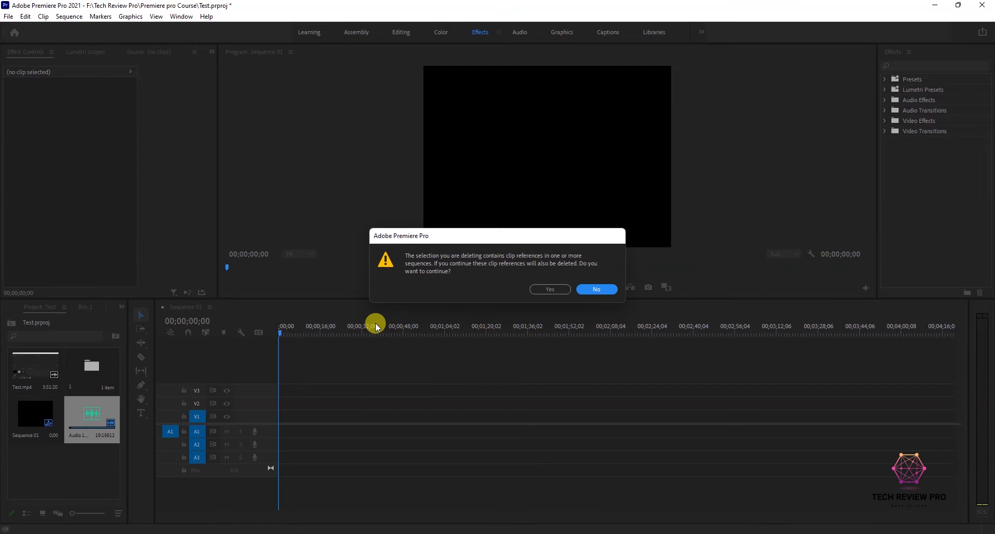
left_click(548, 288)
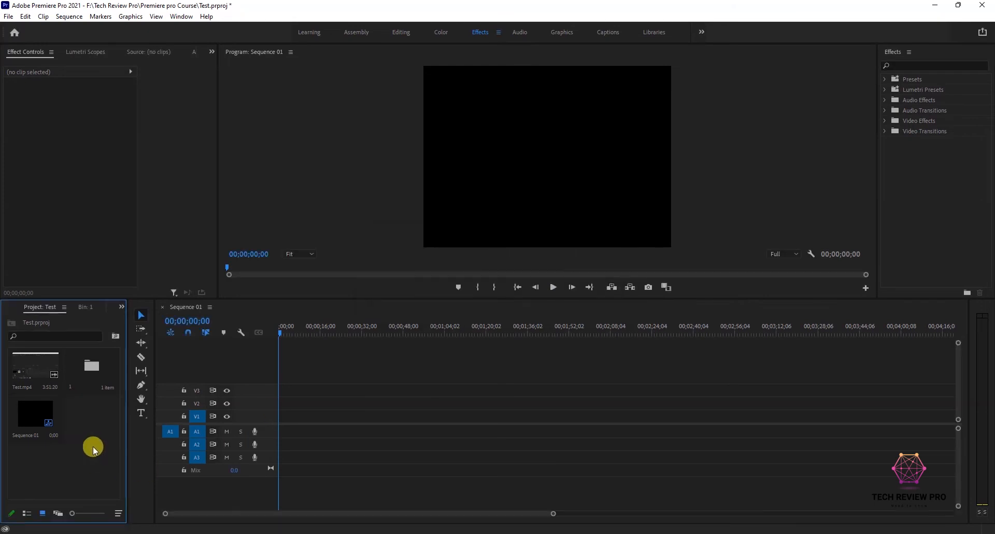
Bring up the New Sequence dialog for the Test project
key("ctrl+n")
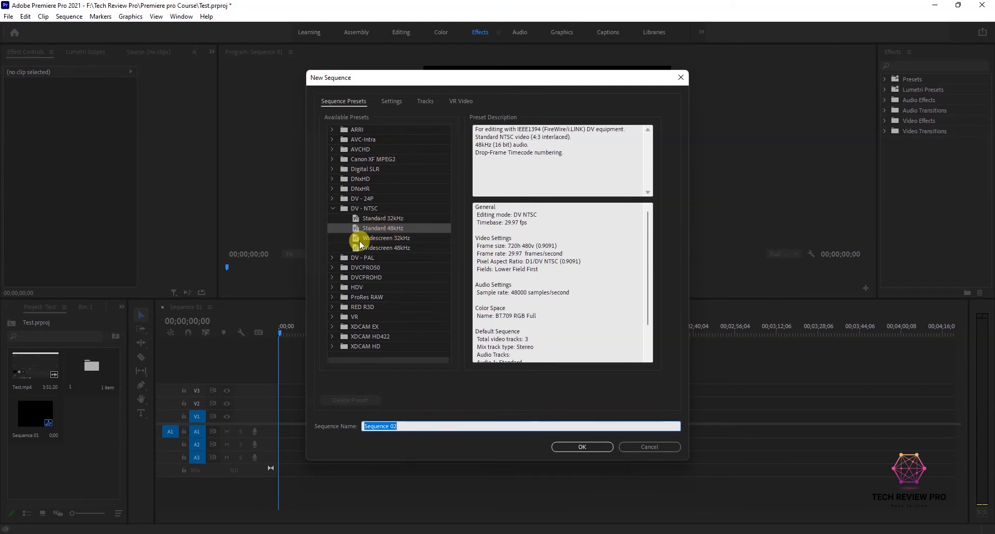
left_click(642, 447)
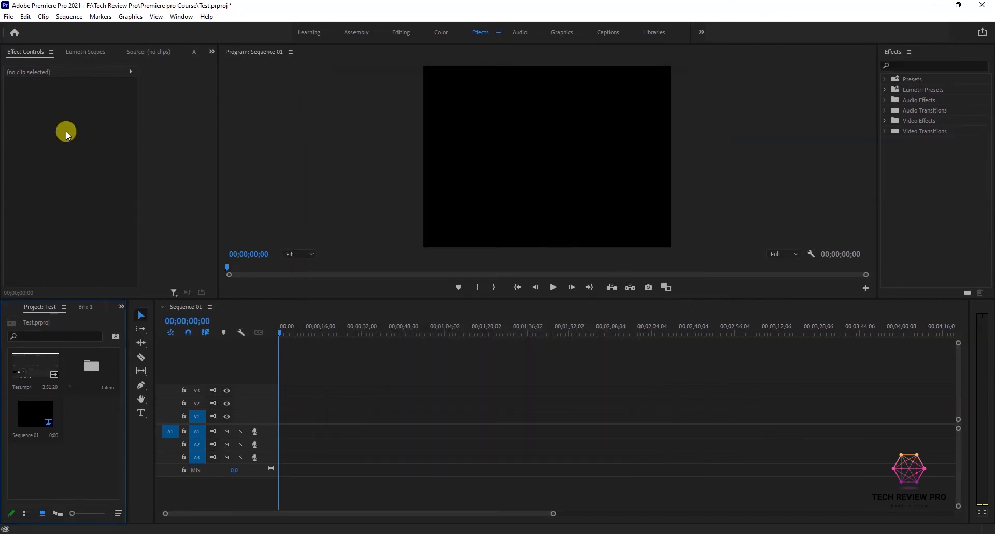
left_click(9, 18)
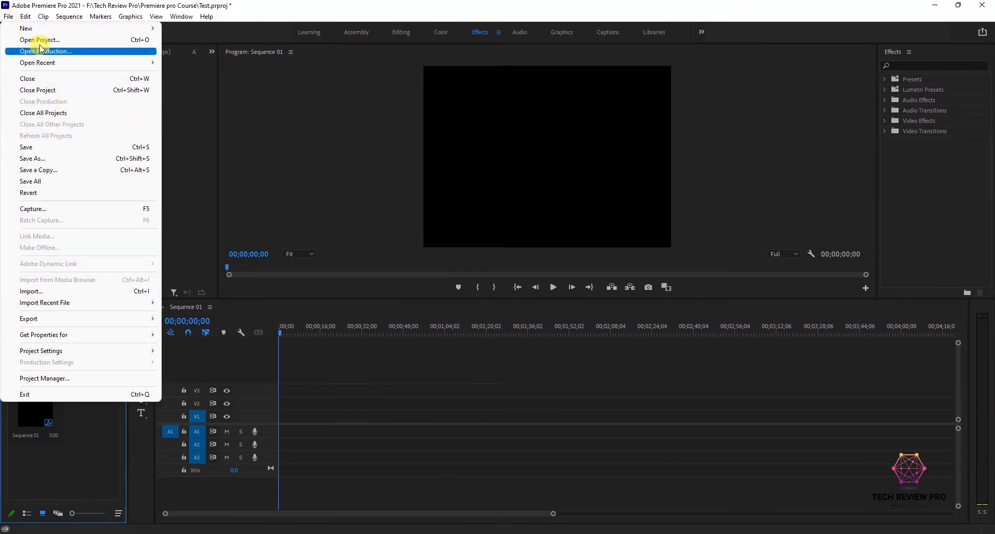
mouse_move(39, 30)
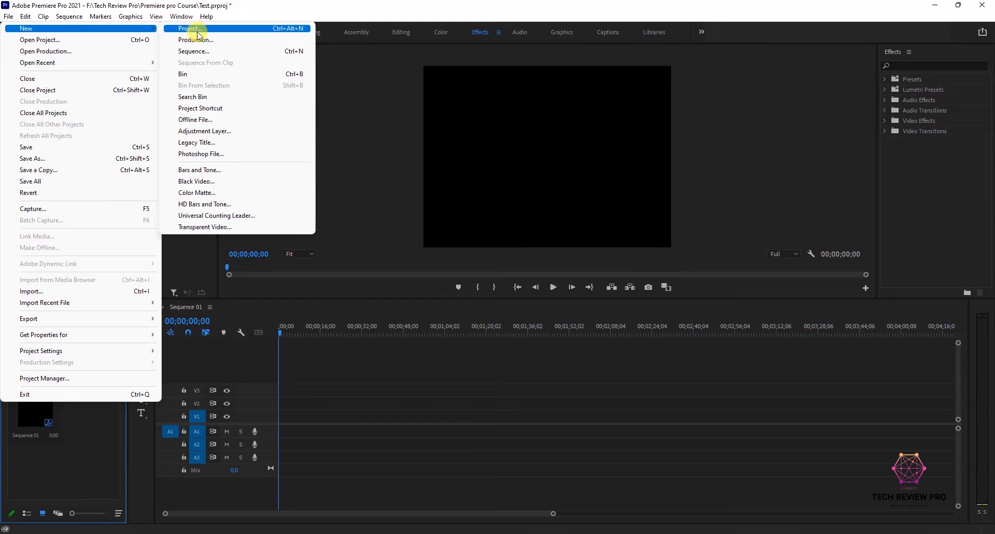
left_click(222, 52)
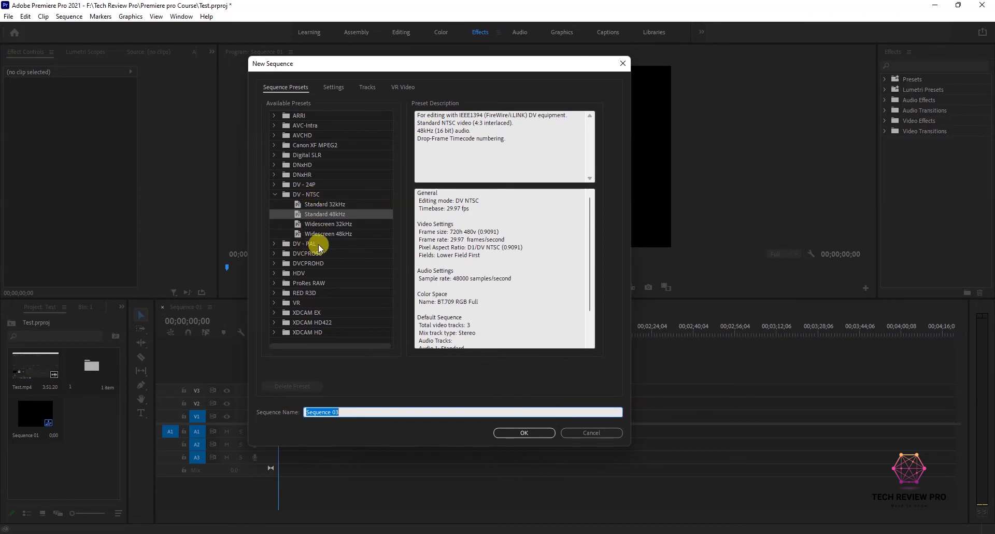
Expand the HDV preset group and look through its available sequence presets
left_click(276, 273)
scroll(334, 272, "down", 1)
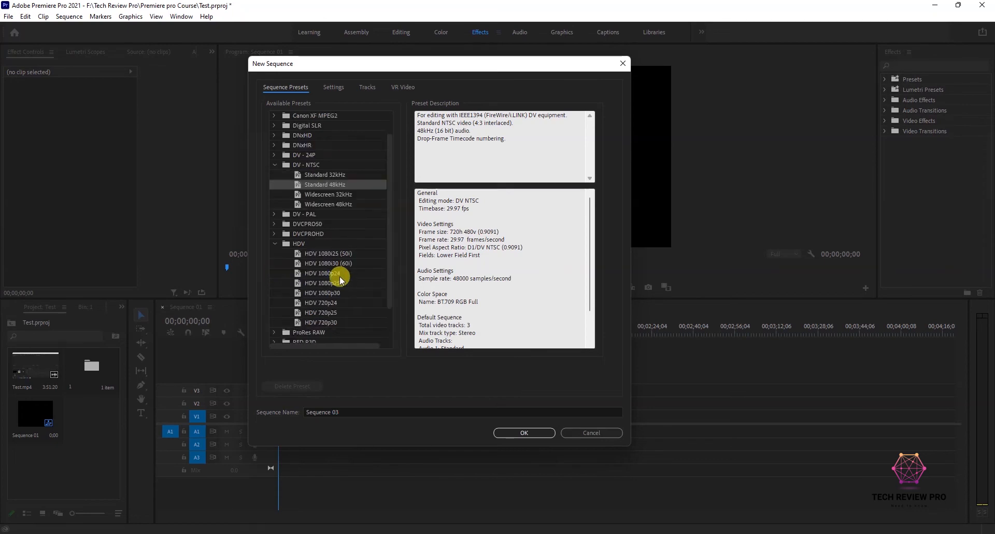
scroll(340, 276, "up", 1)
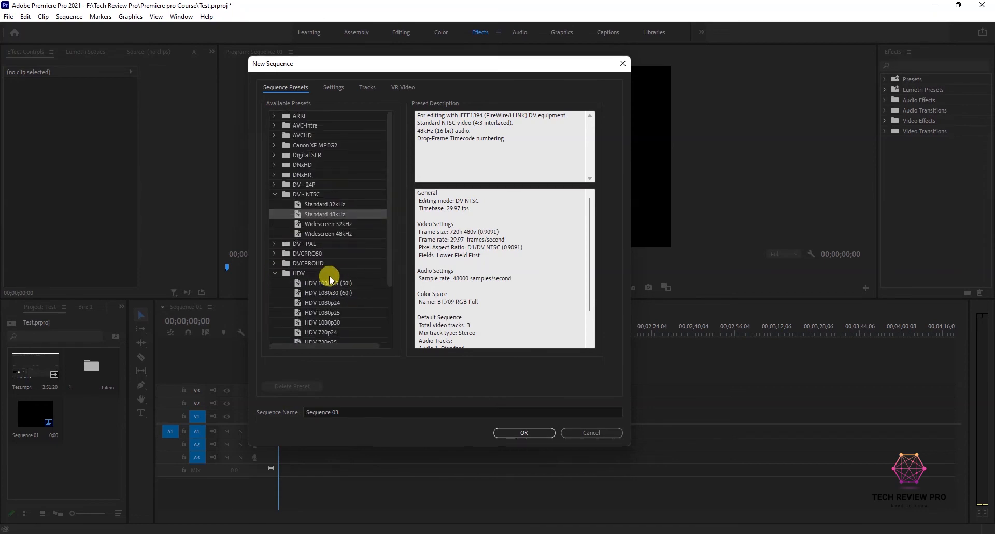
left_click(274, 273)
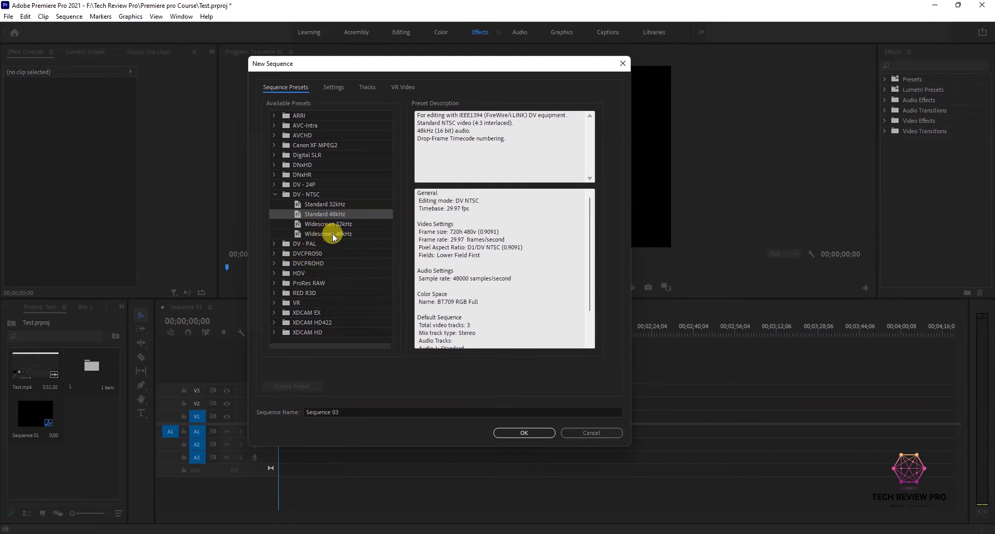
left_click(275, 273)
scroll(348, 269, "down", 2)
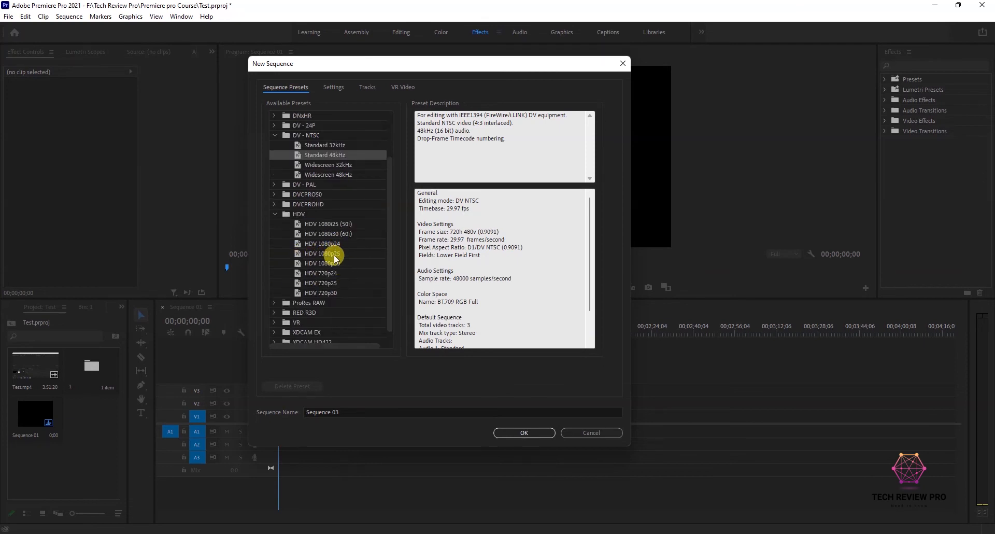
Name the new sequence Sequence 02 and create it with the DV - NTSC Standard 48kHz preset
left_click(336, 409)
key("BackSpace")
type("2")
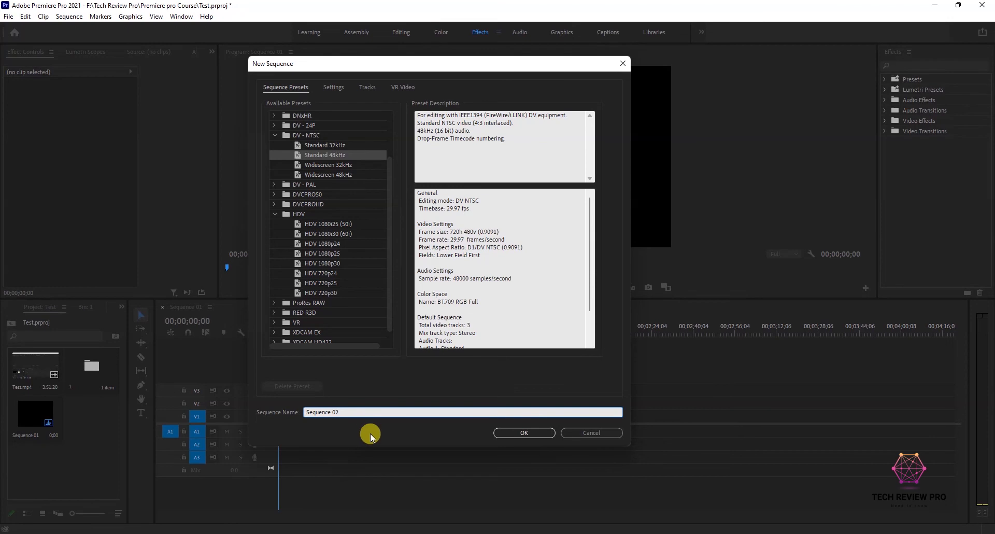
left_click(523, 432)
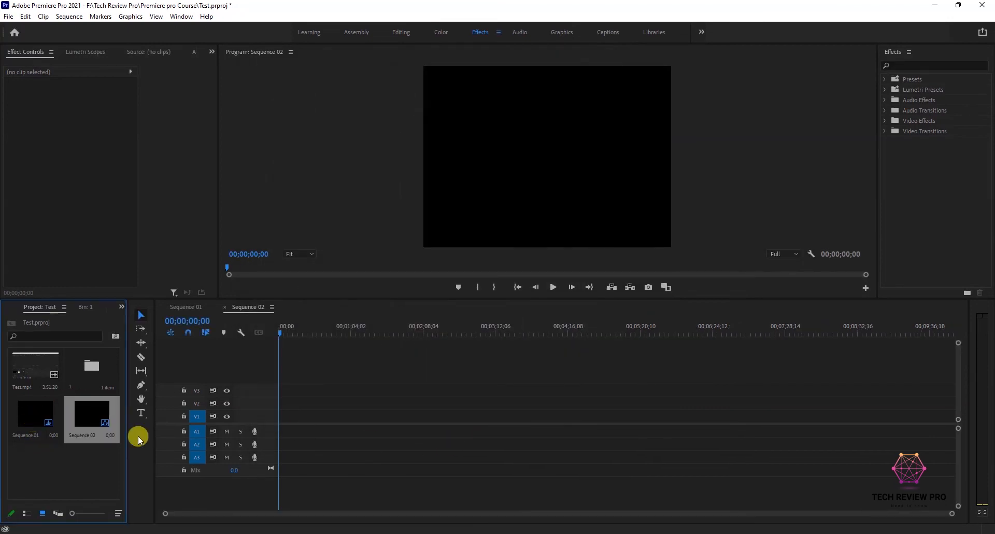
Close Sequence 01 in the timeline and delete it from the project
left_click(174, 308)
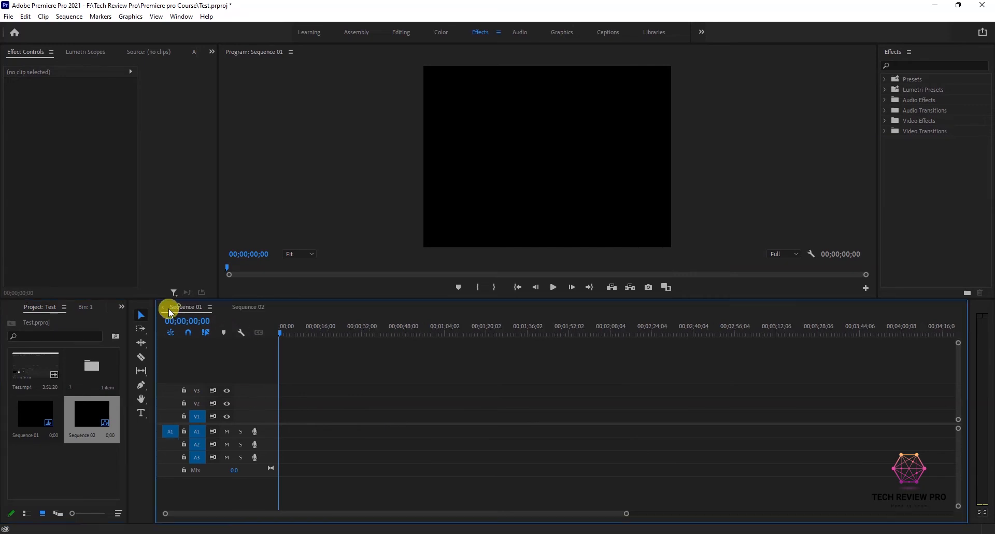
left_click(162, 307)
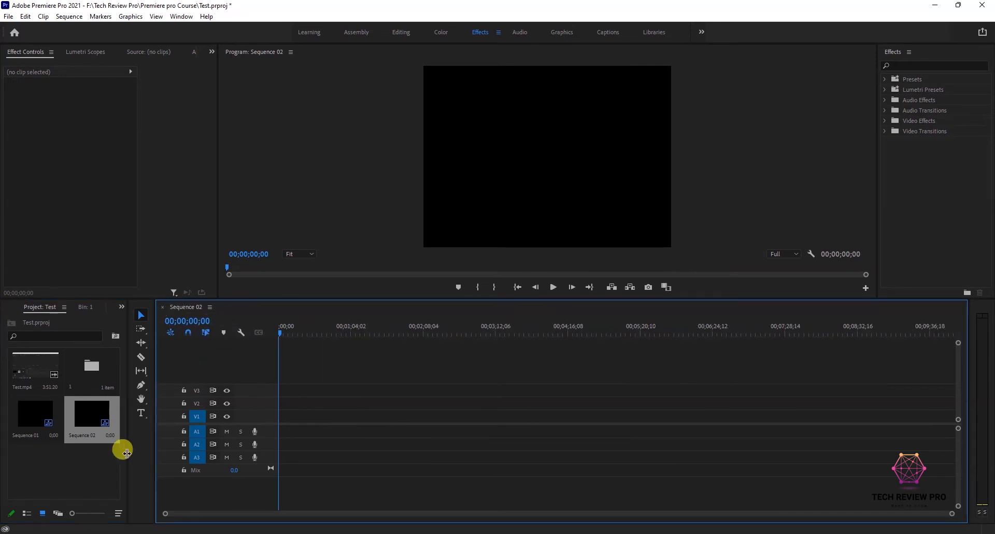
left_click(42, 417)
key("Delete")
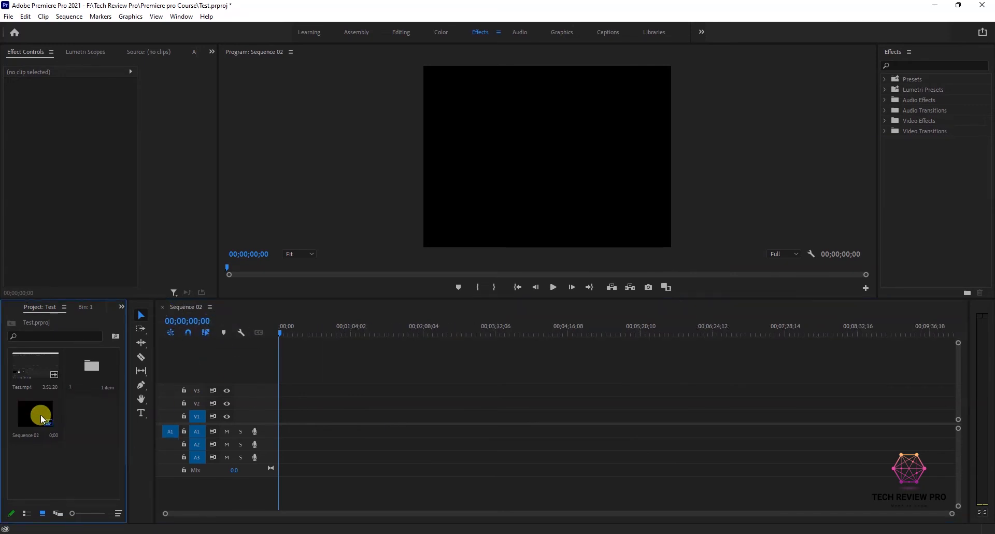
left_click(170, 435)
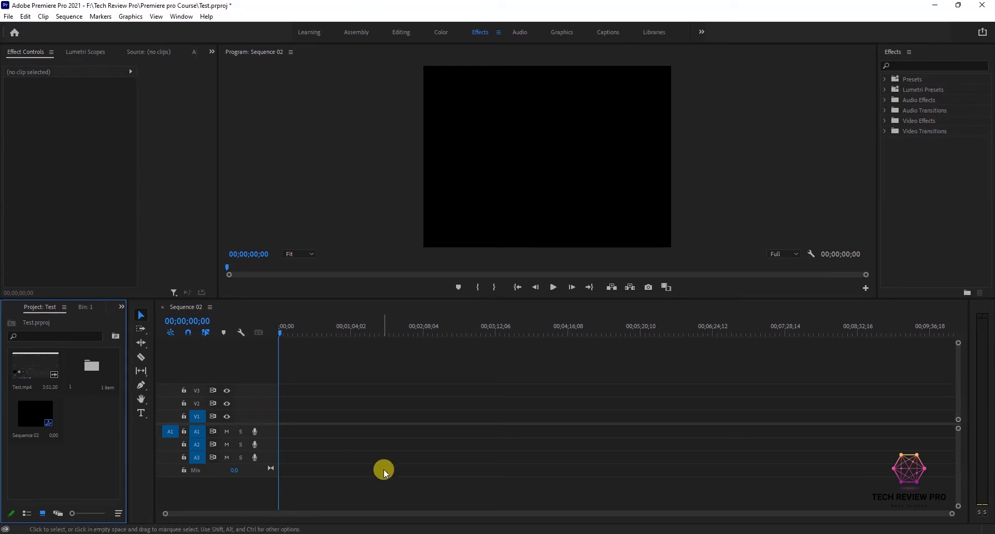
Look at the Test.mp4 clip inside bin 1, then return to the project's root level
double_click(89, 365)
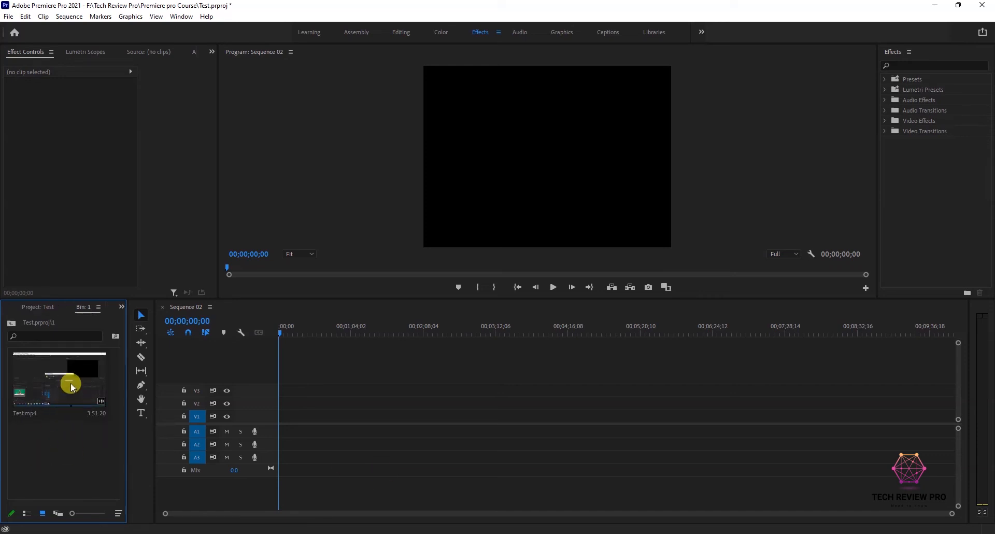
right_click(71, 381)
left_click(84, 471)
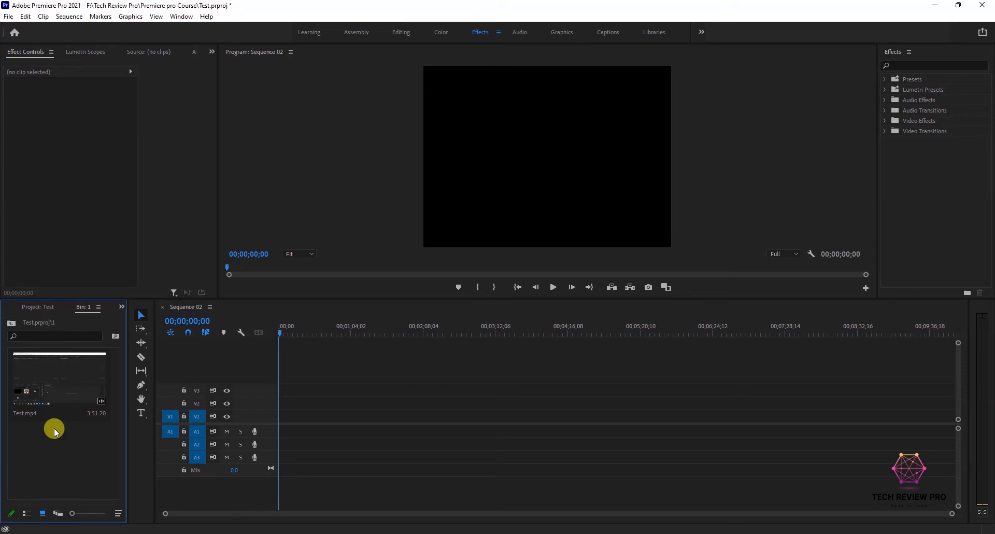
left_click(52, 306)
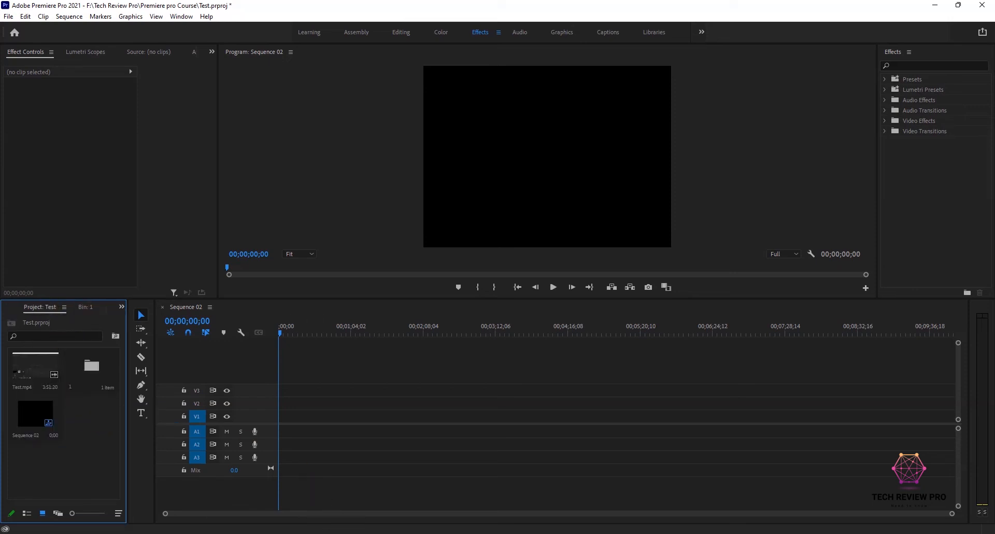
Switch to File Explorer and examine the video and audio details in the properties of Argo.Extended.Cut.2012.1080p.BRrip.x264.GAZ.mp4
mouse_move(367, 528)
left_click(404, 489)
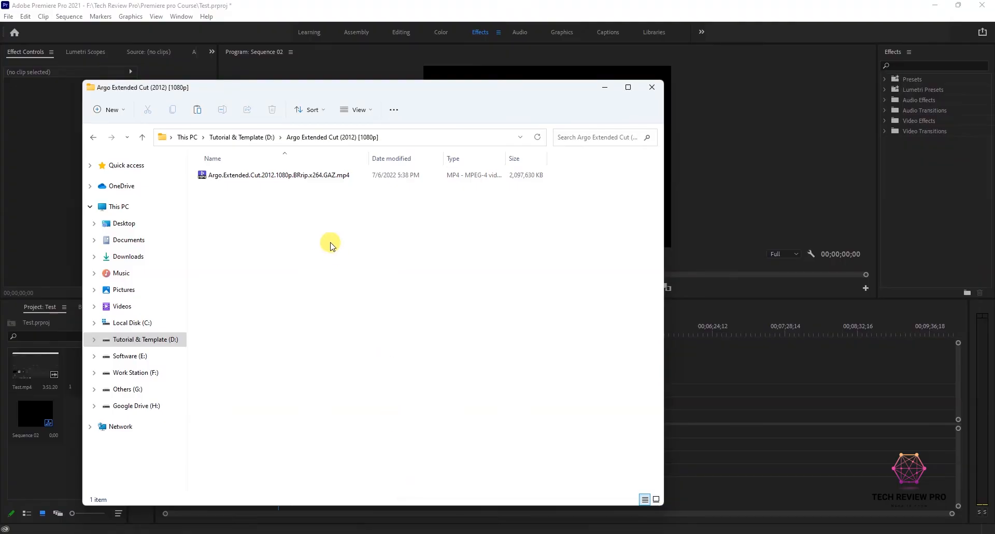
mouse_move(382, 528)
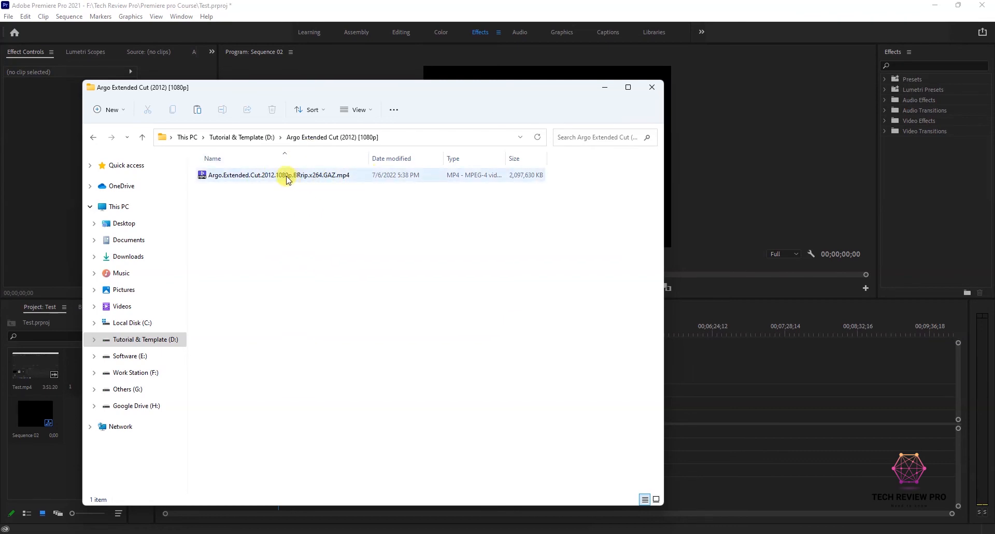
left_click_drag(318, 92, 403, 88)
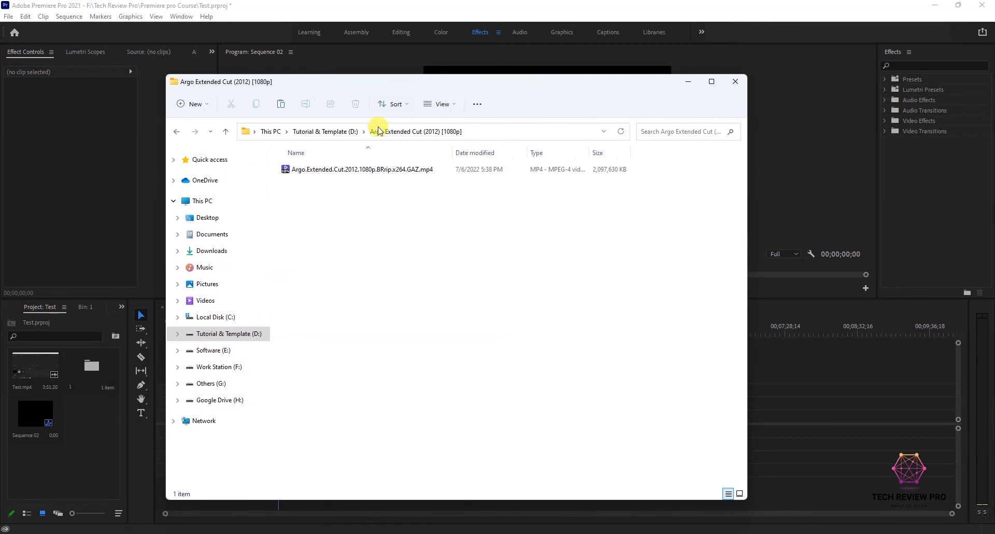
left_click(316, 172)
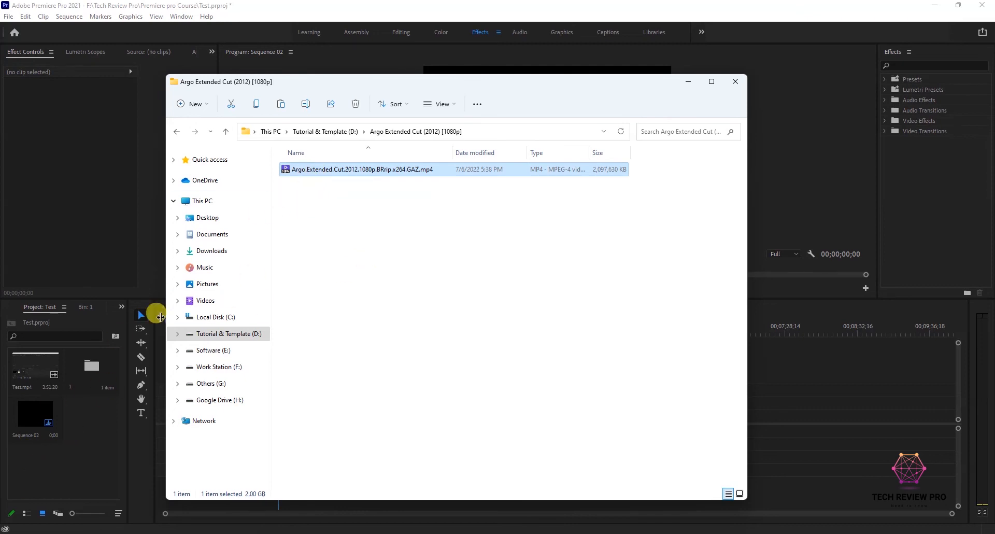
right_click(302, 173)
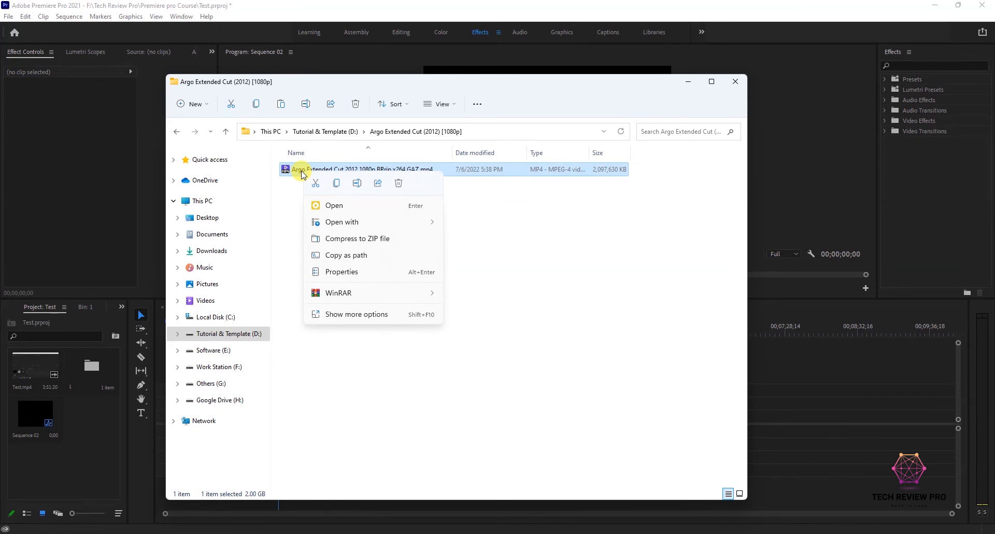
left_click(375, 317)
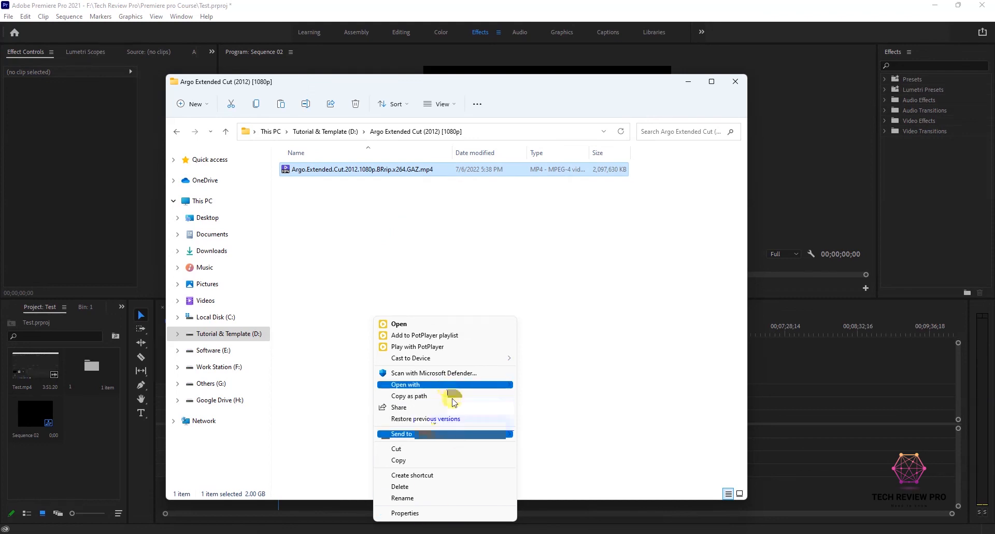
left_click(429, 512)
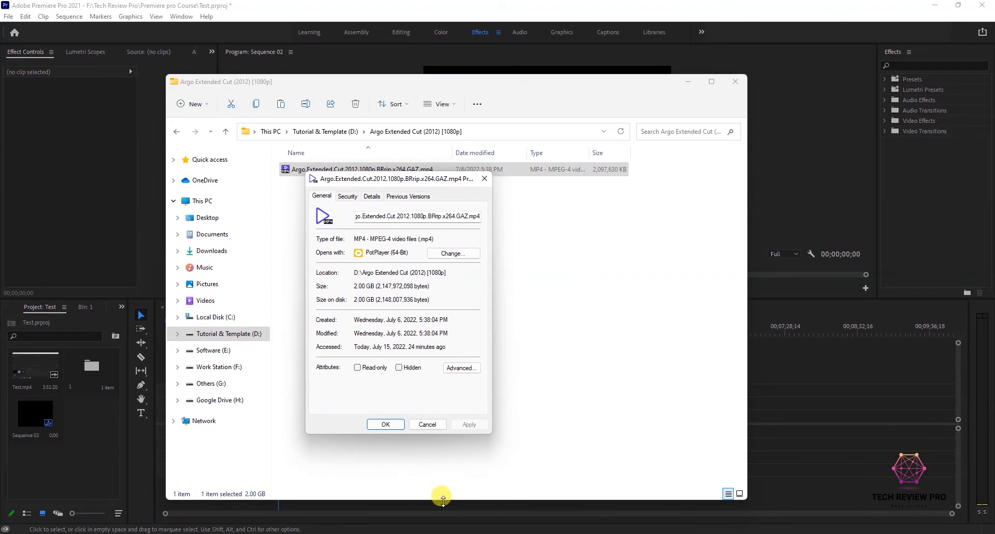
left_click(364, 196)
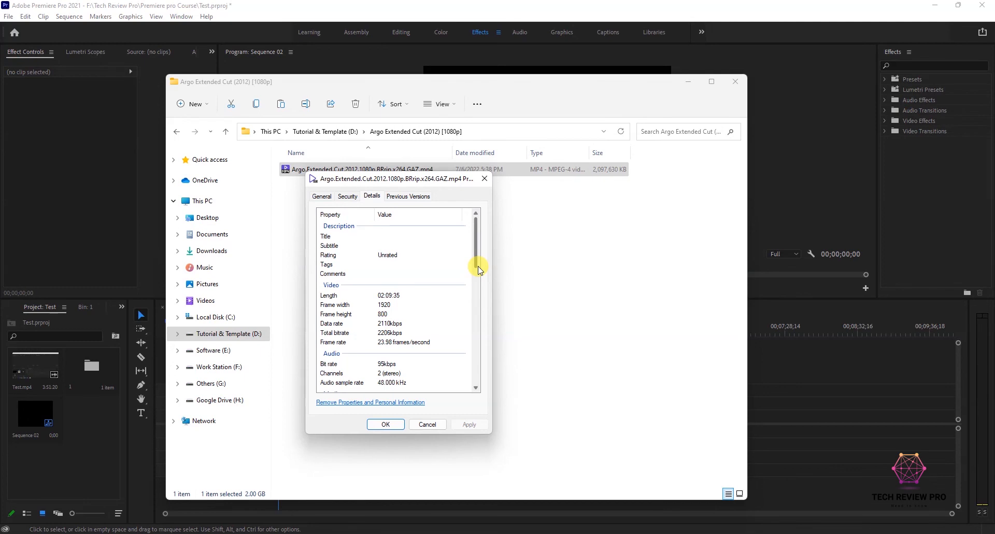
left_click_drag(478, 267, 481, 260)
left_click(385, 424)
Return to Premiere Pro and review the sequence settings of Sequence 02 without changing them
left_click(80, 426)
right_click(19, 422)
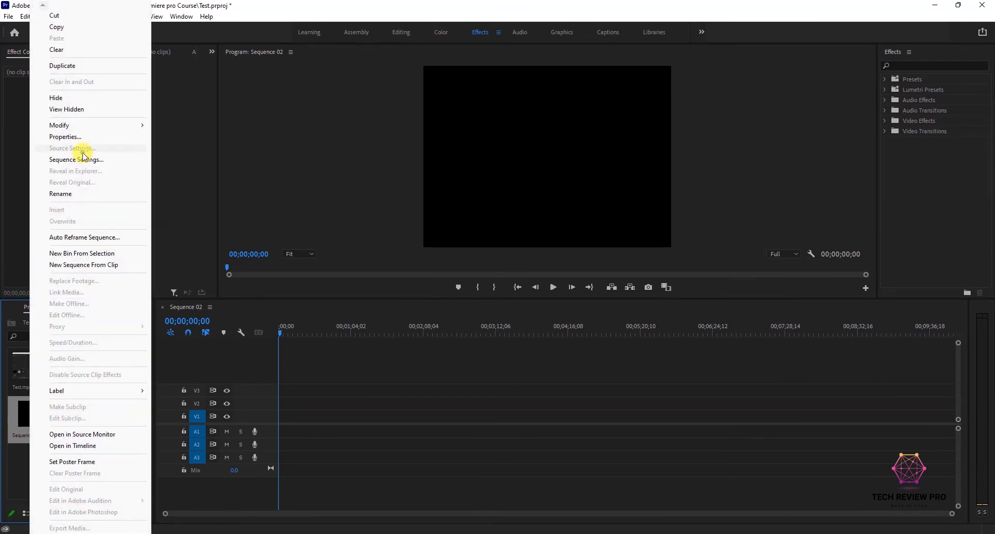
left_click(36, 411)
right_click(41, 419)
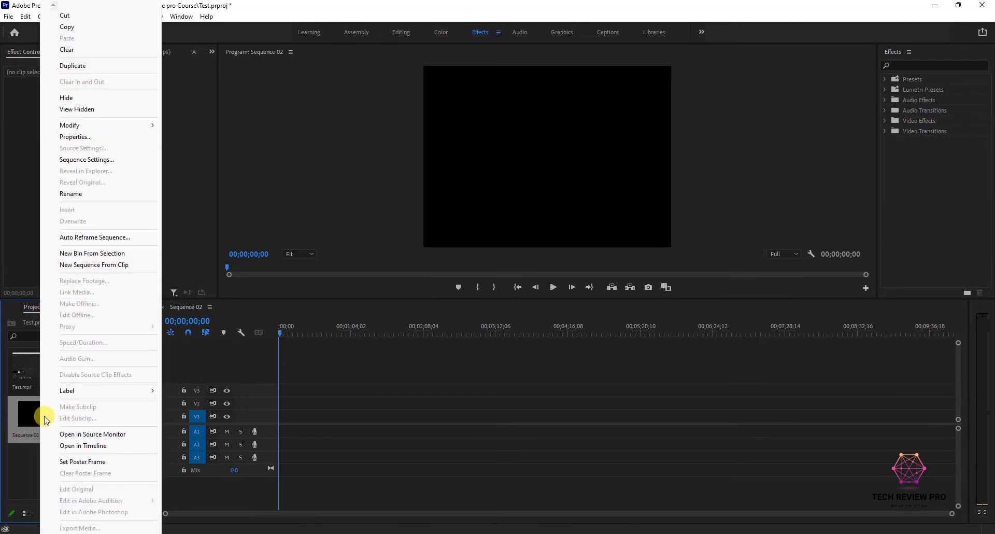
left_click(117, 159)
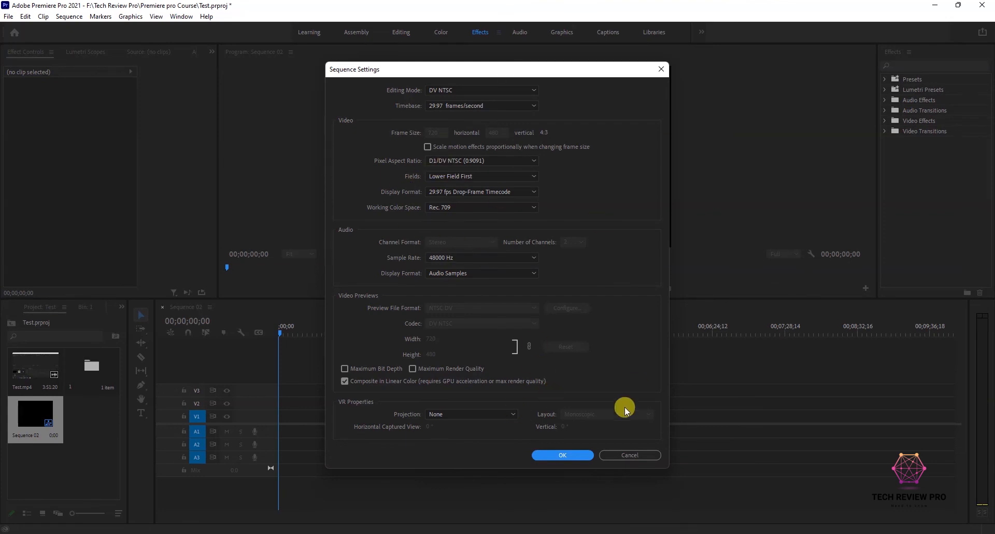
left_click(628, 459)
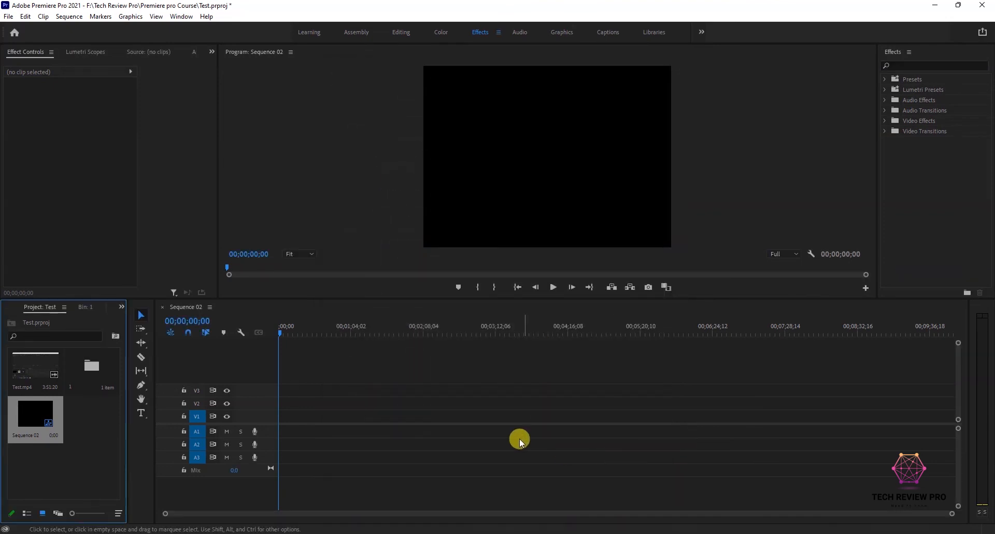
Import Argo.Extended.Cut.2012.1080p.BRrip.x264.GAZ.mp4 from the Argo Extended Cut folder in File Explorer into the Test project
mouse_move(360, 529)
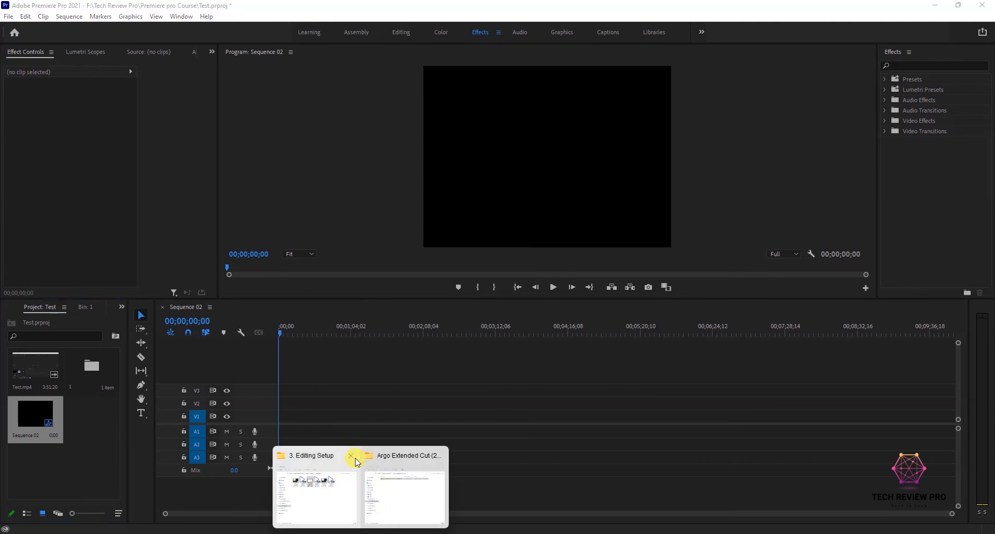
left_click(363, 485)
left_click(342, 491)
left_click_drag(301, 170, 87, 440)
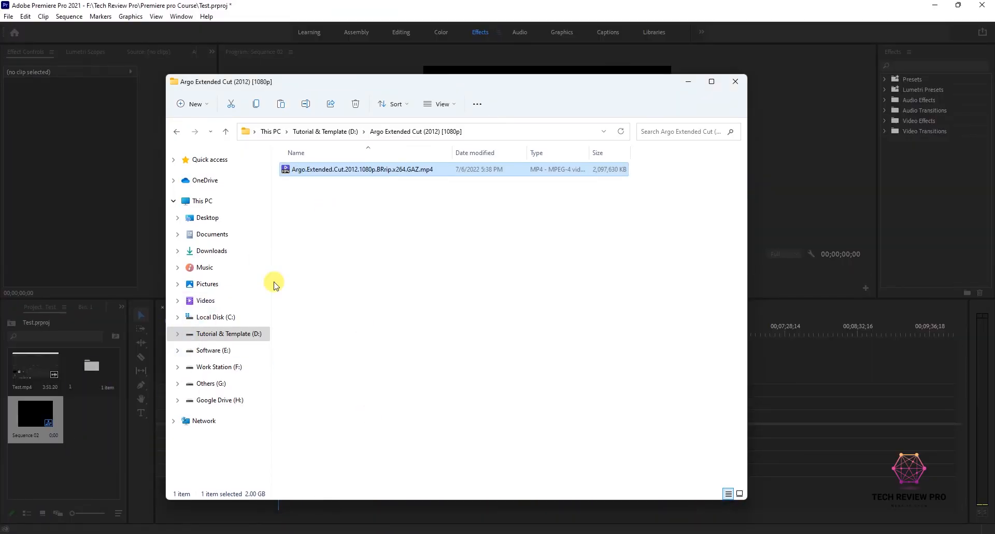
left_click(73, 460)
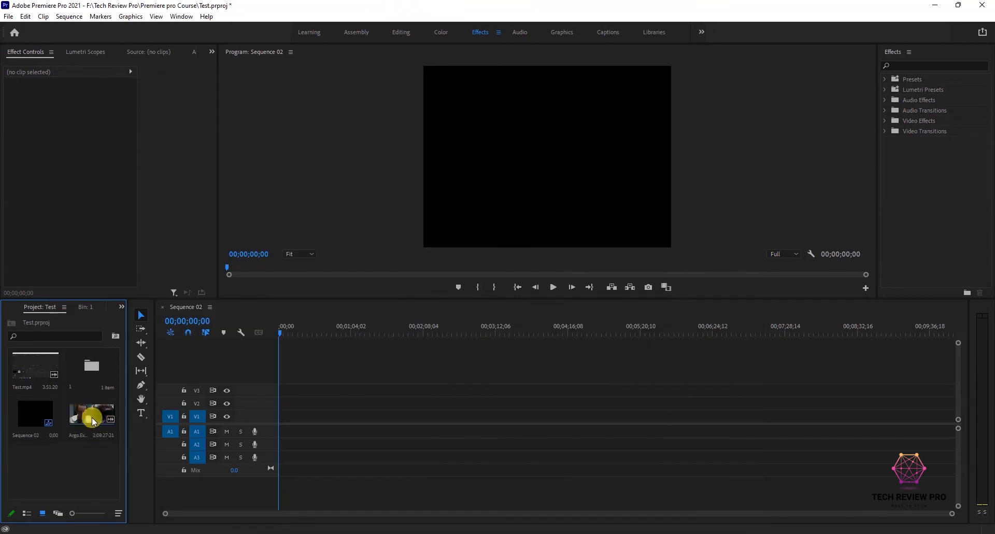
Place the Argo clip at the start of Sequence 02 on tracks V1 and A1, changing the sequence settings to match the clip
left_click_drag(85, 417, 284, 428)
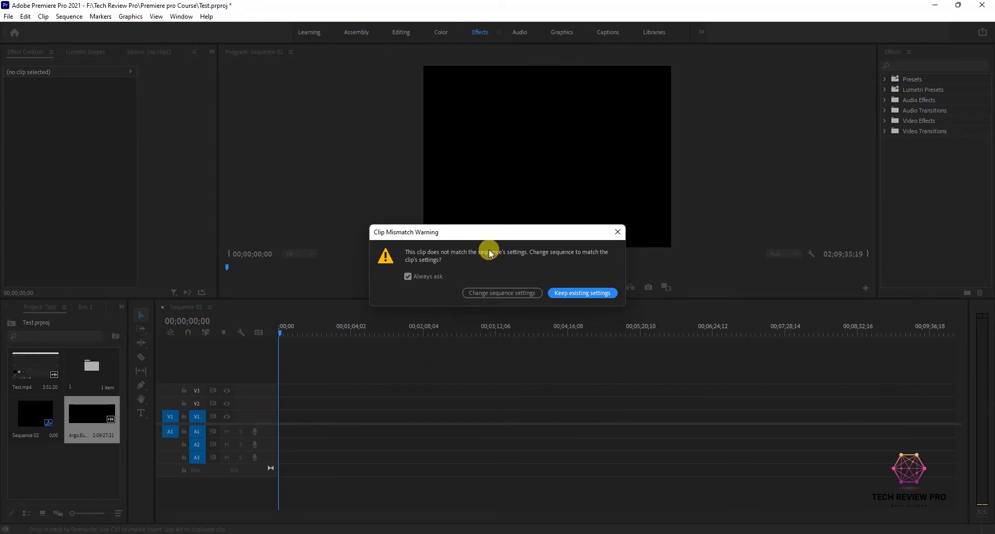
left_click_drag(445, 232, 366, 236)
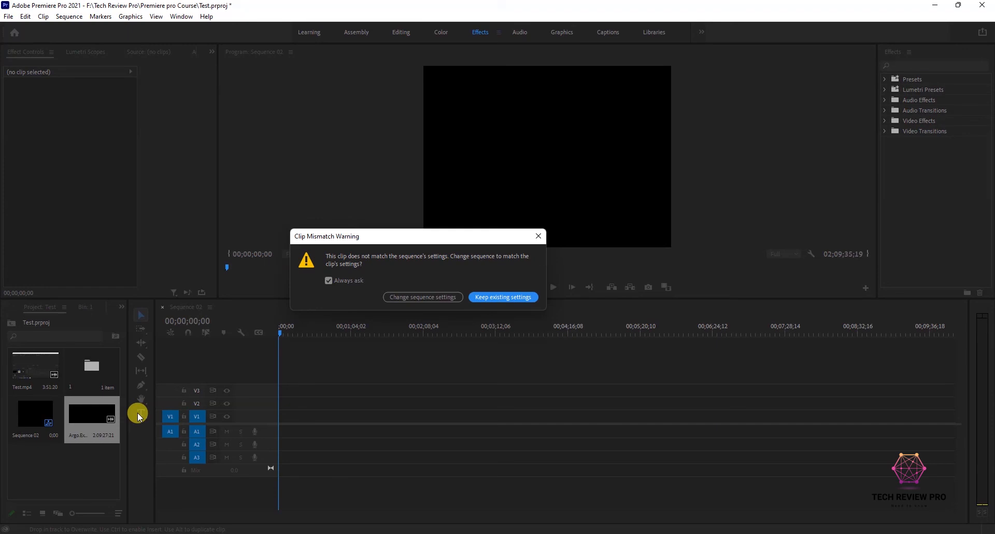
left_click_drag(321, 240, 299, 237)
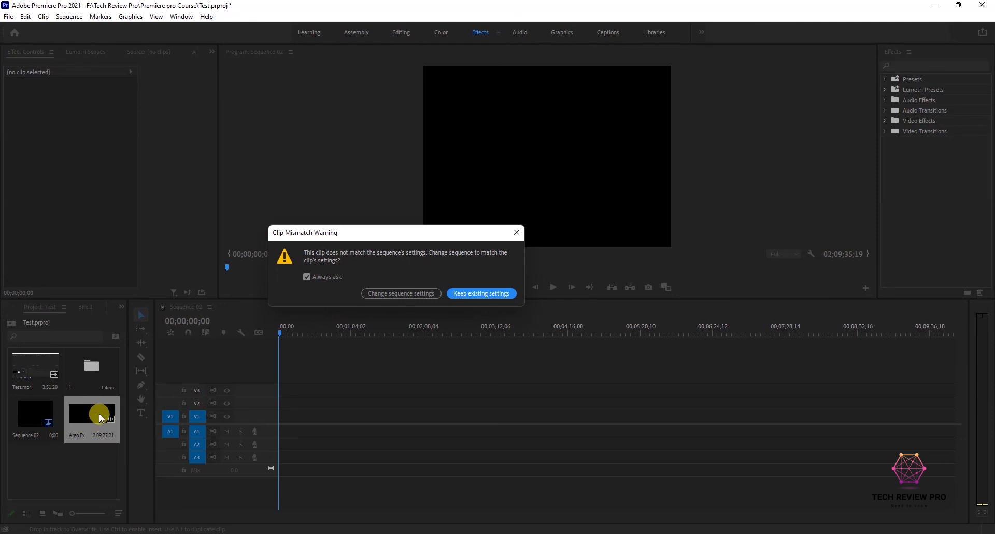
left_click(411, 293)
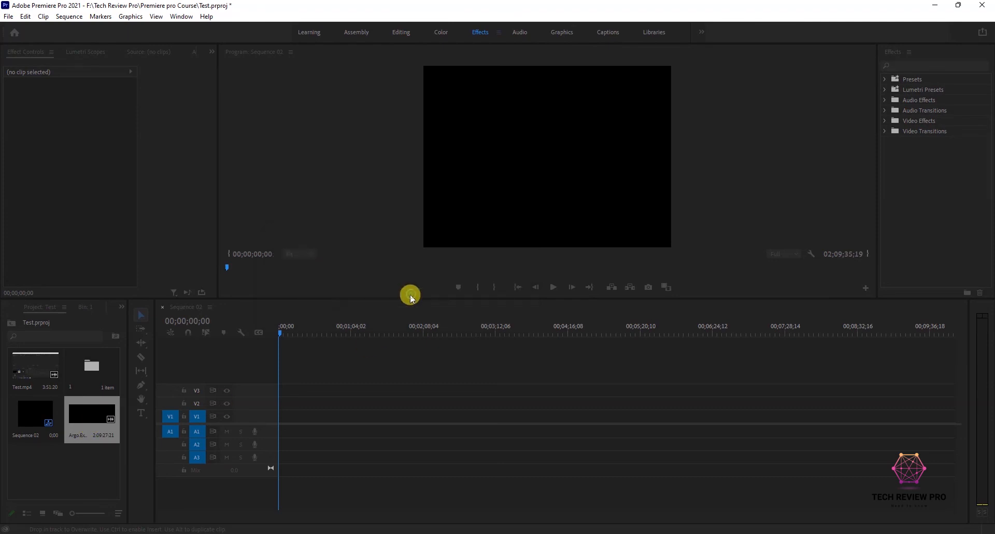
Show a longer stretch of the Sequence 02 timeline and scrub the playhead to about 00:08:03 to preview the Argo clip
key("minus")
key("minus")
key("minus")
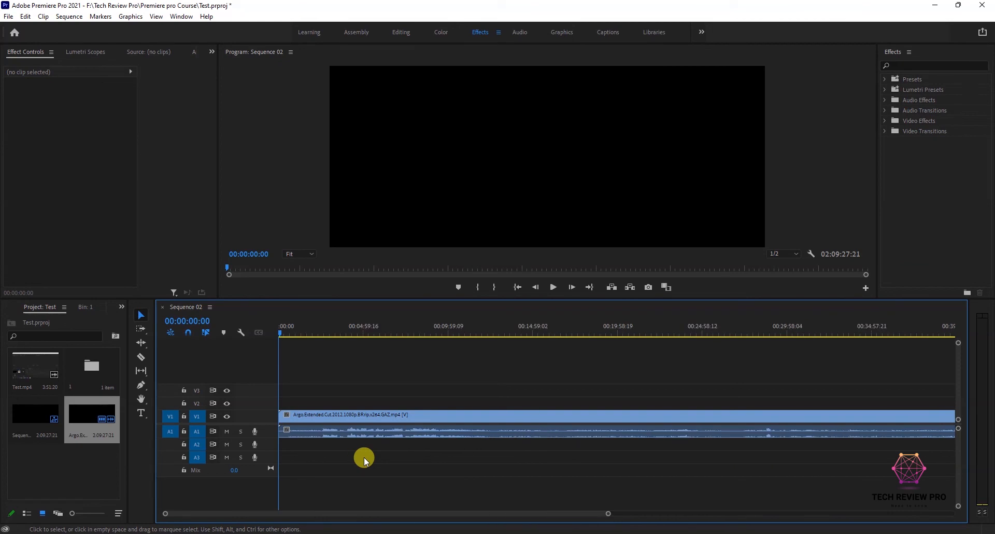
left_click_drag(317, 331, 346, 331)
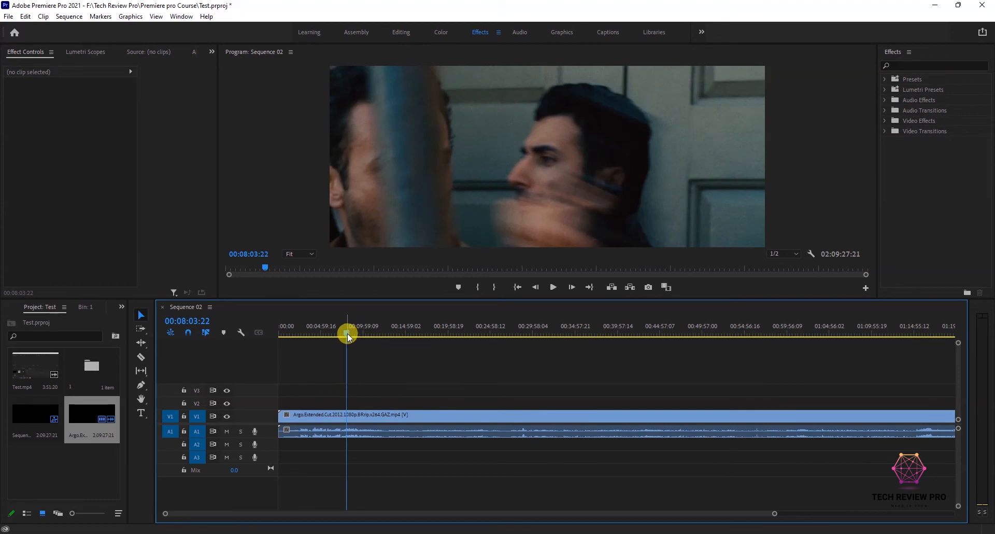